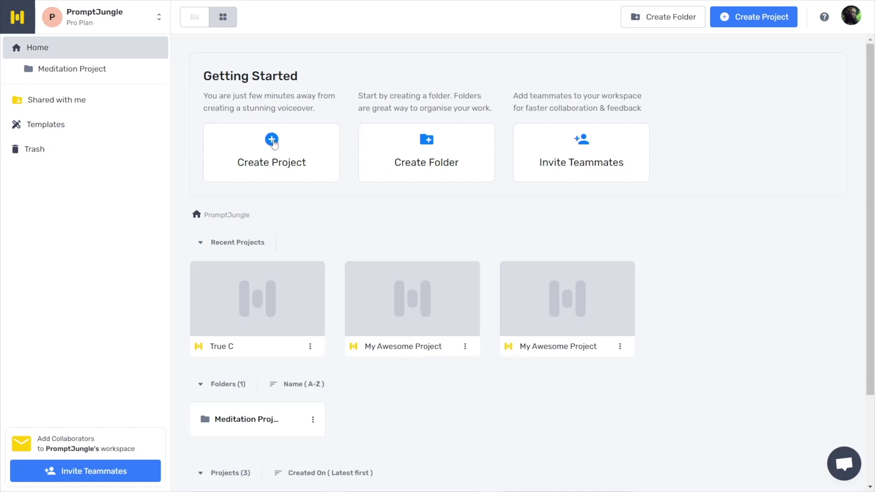
# - Start a new project titled 'True Crime' as a Video from the blank template
pyautogui.click(273, 143)
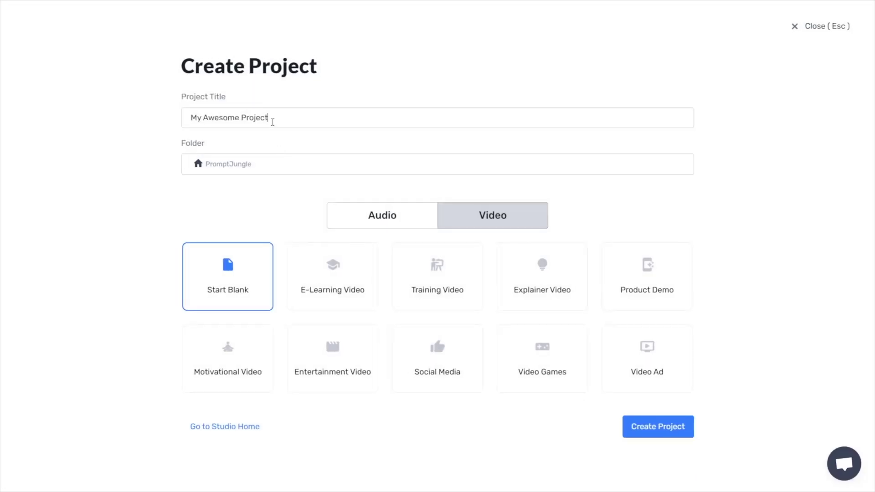
pyautogui.moveTo(272, 122); pyautogui.dragTo(137, 133)
pyautogui.write('True Crime')
pyautogui.click(376, 225)
pyautogui.click(480, 219)
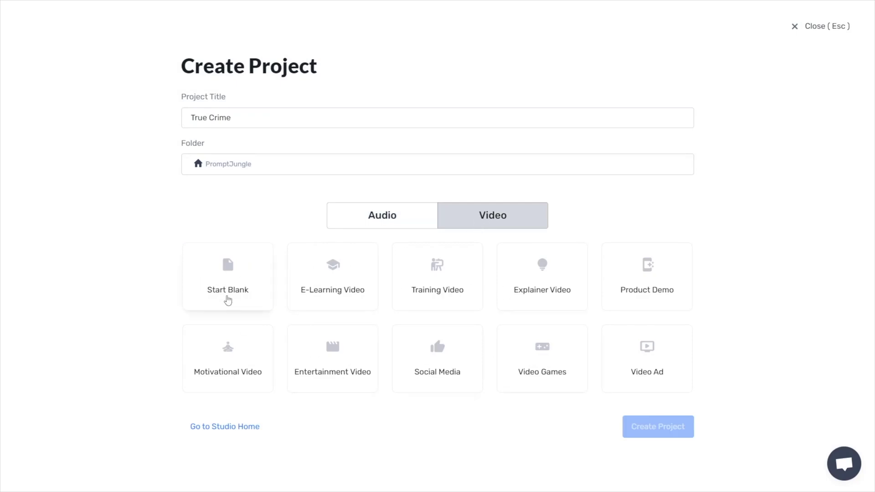
pyautogui.click(228, 300)
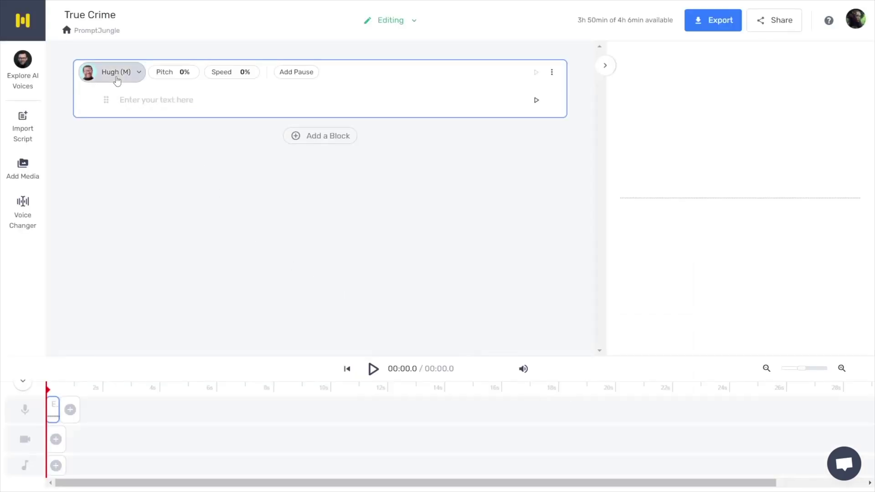
# - Filter the block's voice choices to English - US & Canada
pyautogui.click(117, 79)
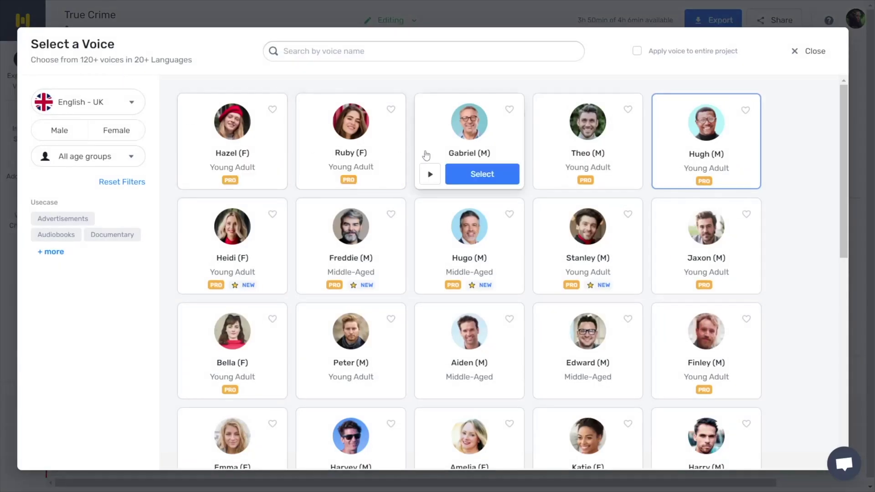
pyautogui.click(127, 102)
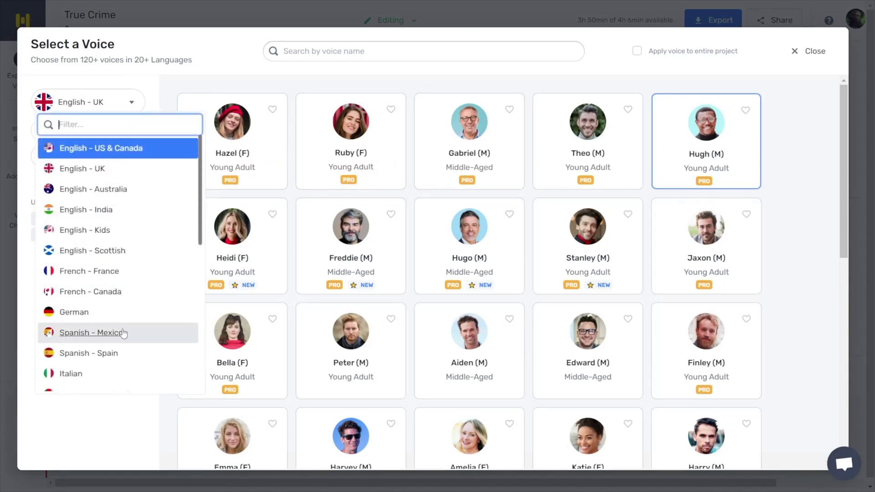
pyautogui.click(99, 149)
# - Preview the Clint, Natalie, Terrell and Wayne voice samples
pyautogui.moveTo(268, 159)
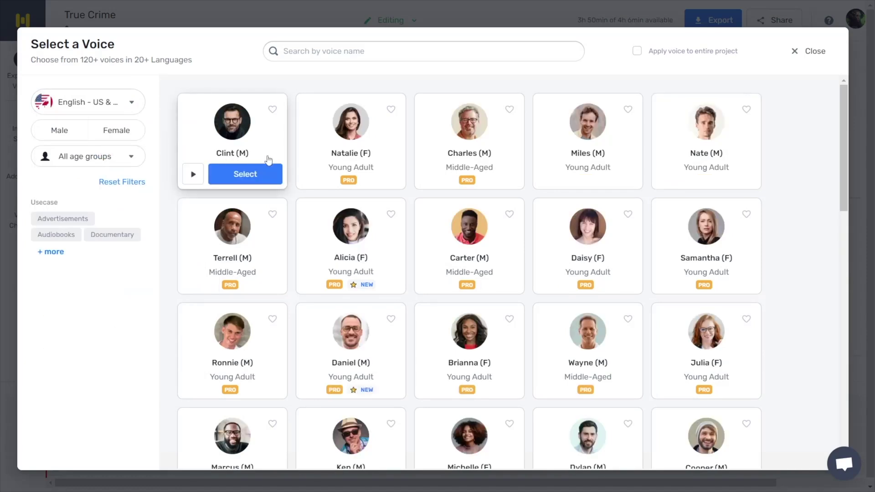
pyautogui.click(192, 175)
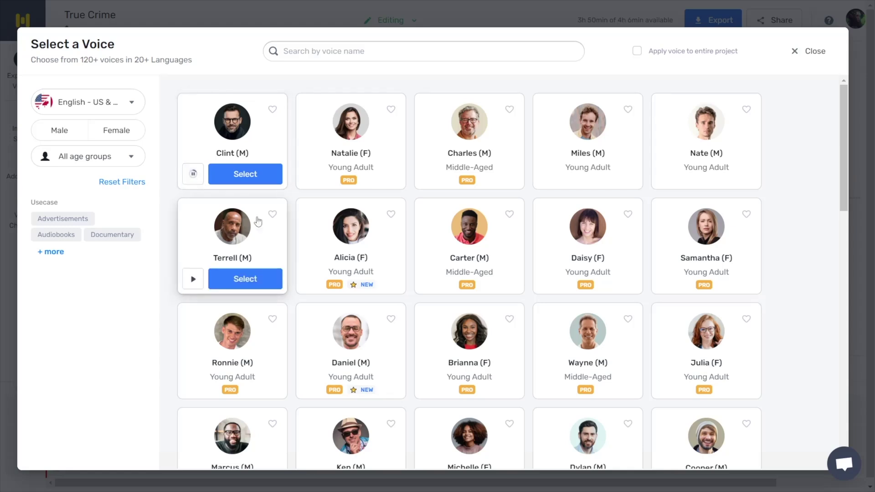
pyautogui.click(312, 174)
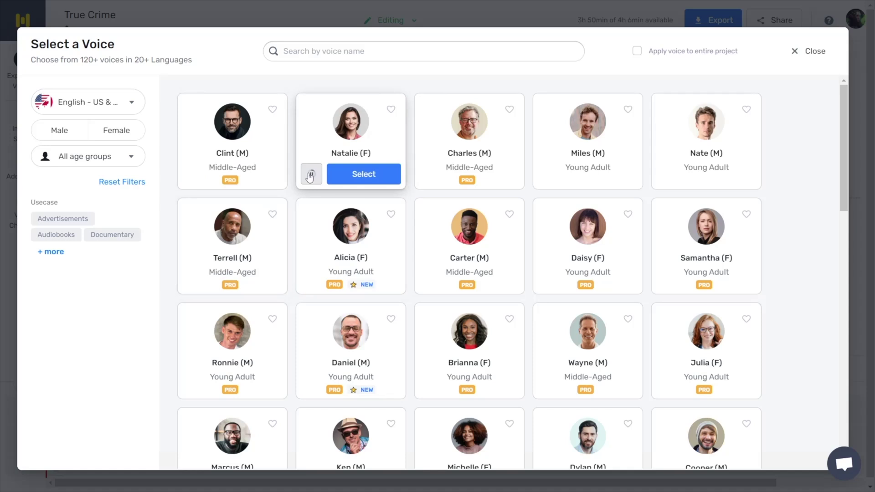
pyautogui.moveTo(273, 255)
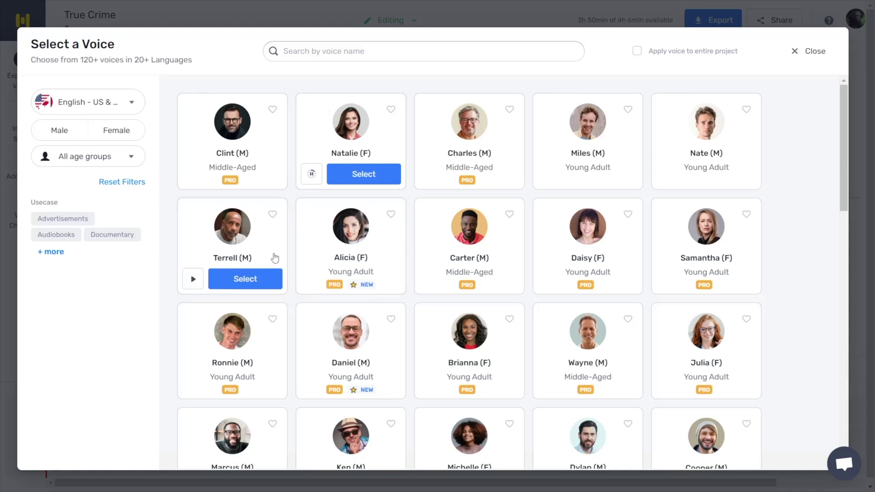
pyautogui.click(188, 285)
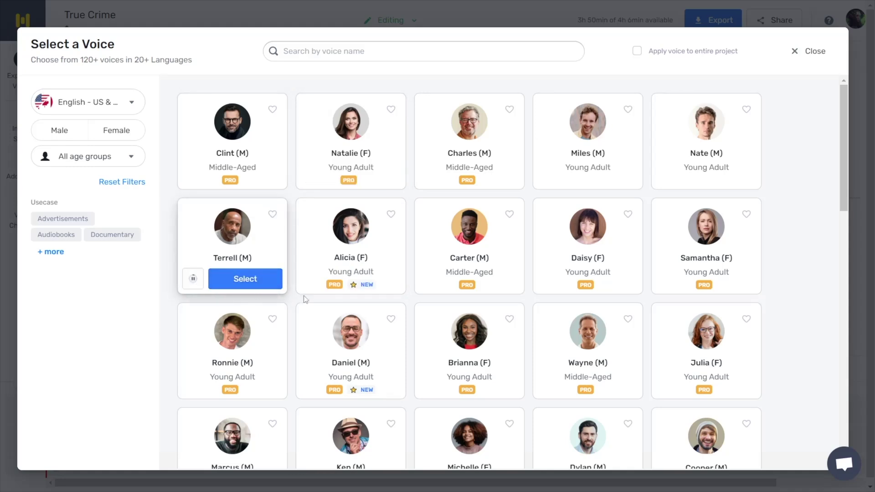
pyautogui.moveTo(598, 338)
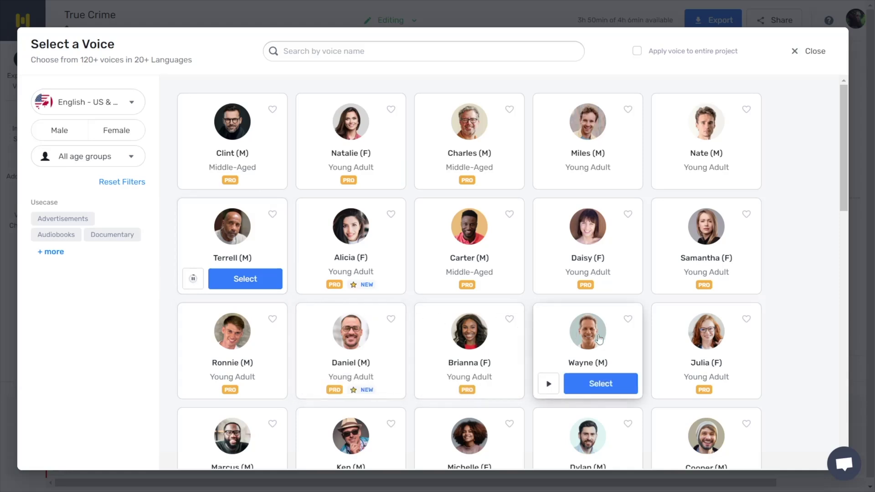
pyautogui.click(546, 384)
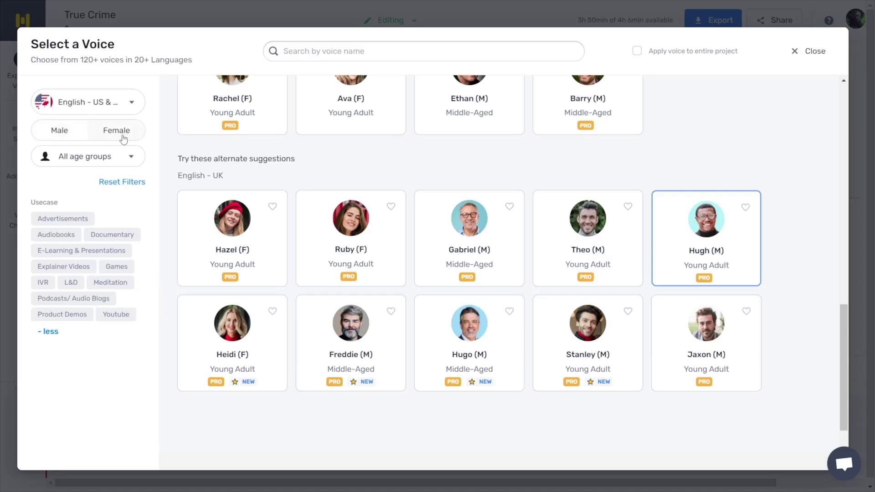
# - Open and close the age group list without changes, keeping Hugh (M) as the voice
pyautogui.click(129, 160)
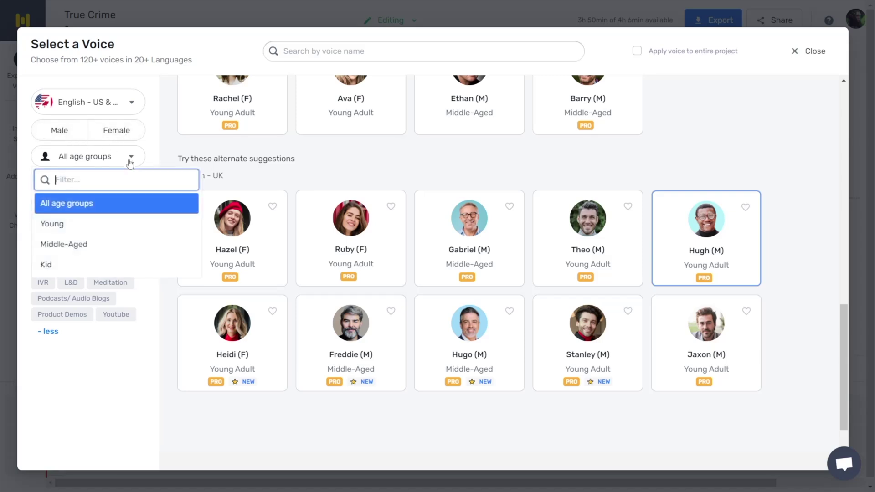
pyautogui.click(133, 158)
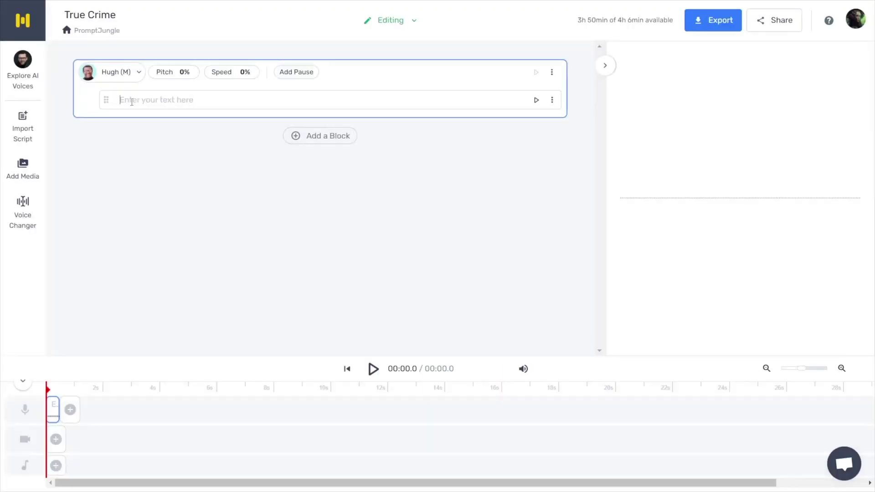
# - Paste the clipboard script into voice blocks, split by paragraphs
pyautogui.hotkey('ctrl', 'v')
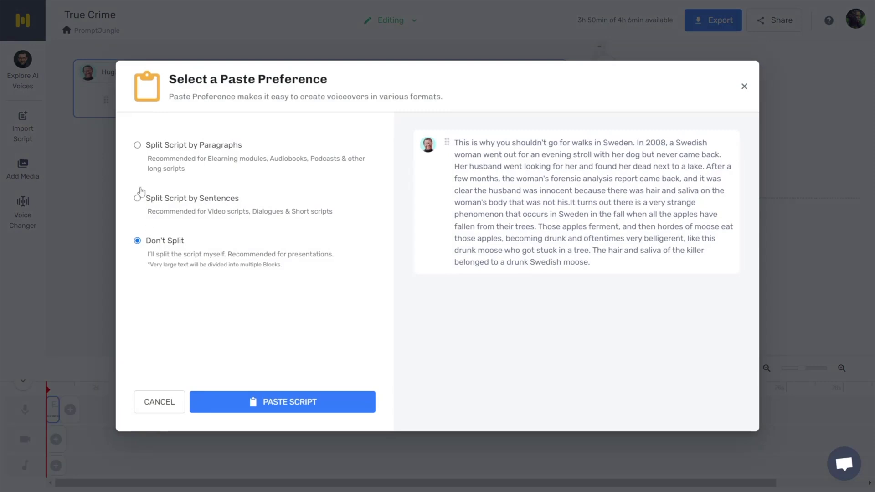
pyautogui.click(137, 146)
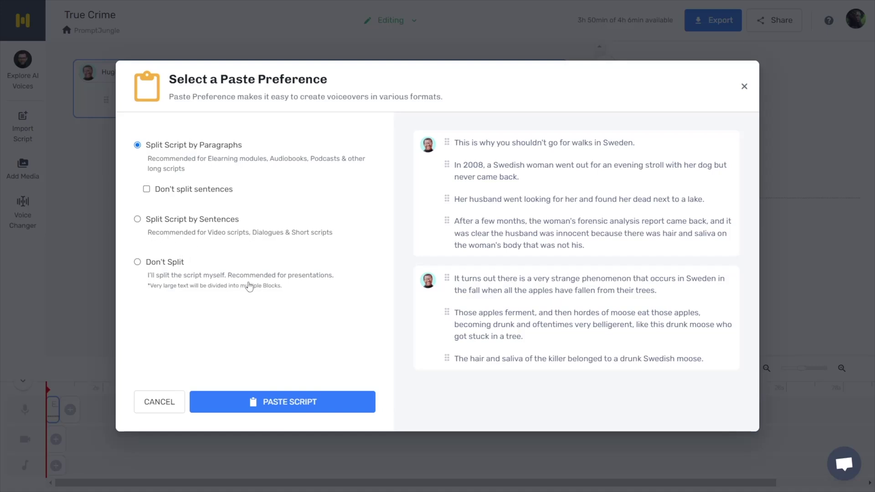
pyautogui.click(250, 403)
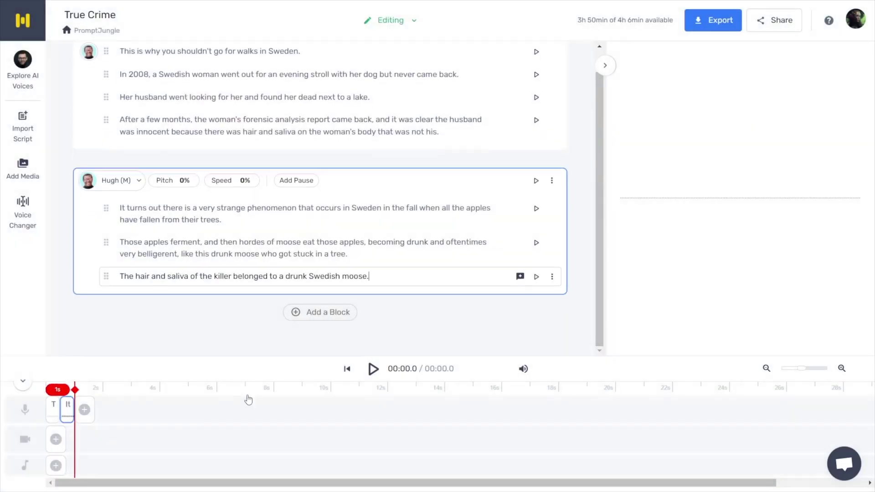
# - Generate and play the voiceover, then check the word 'walks' in the pronunciation options and dismiss them
pyautogui.click(374, 377)
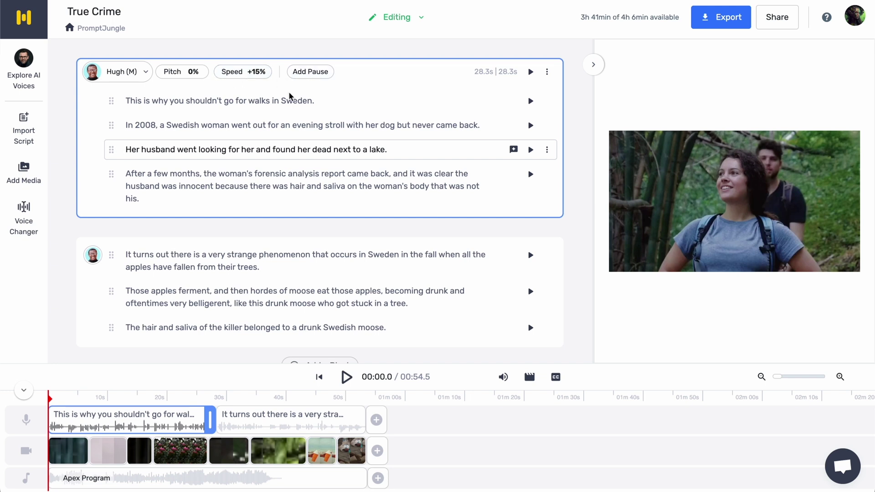
pyautogui.doubleClick(256, 102)
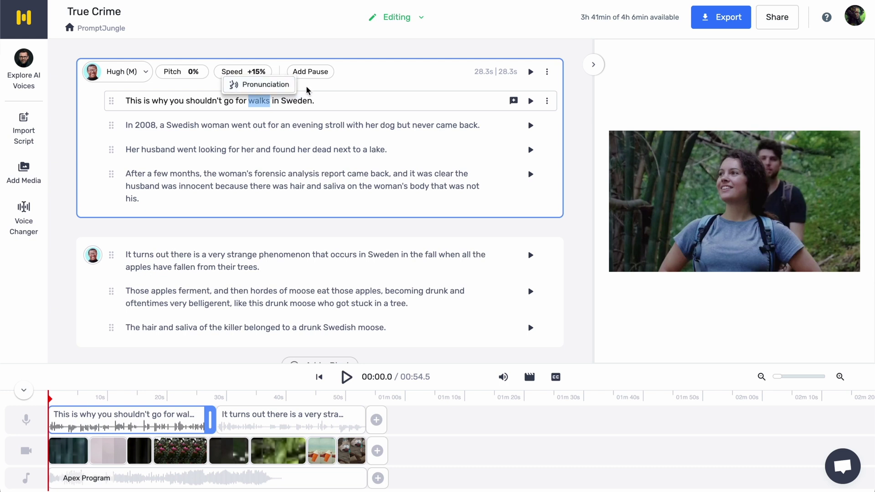
pyautogui.click(341, 81)
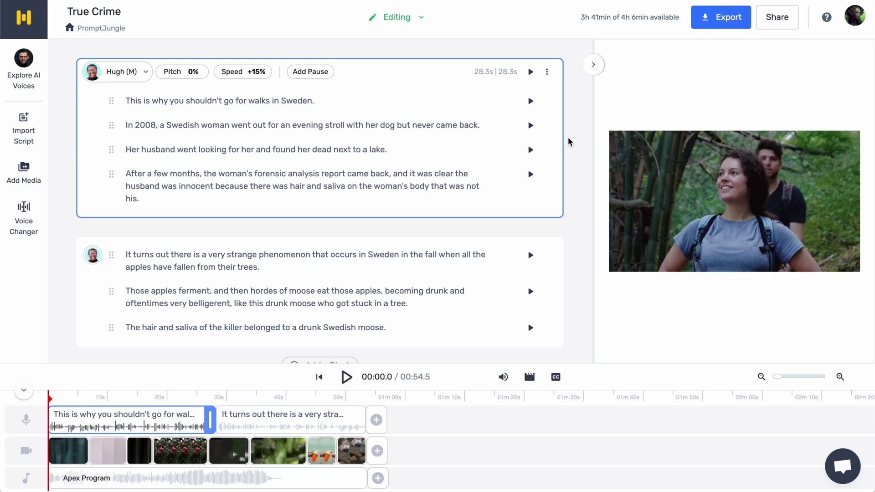
pyautogui.click(27, 175)
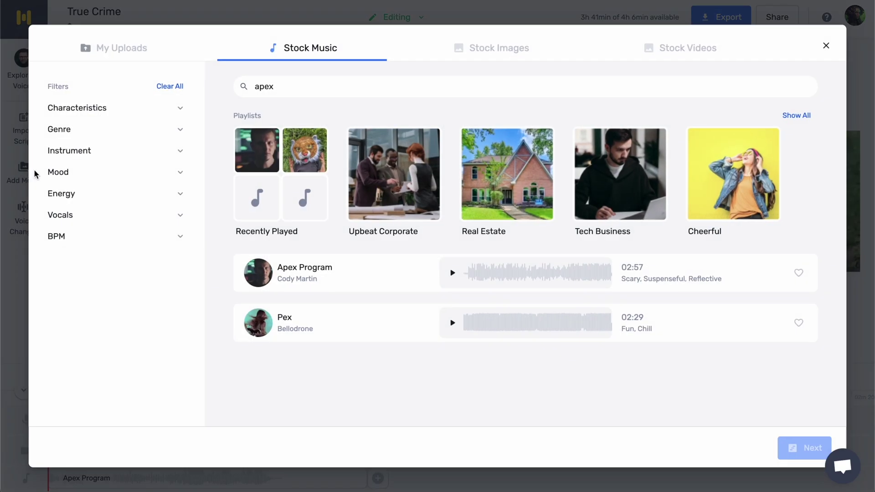
pyautogui.doubleClick(280, 86)
pyautogui.press('BackSpace')
pyautogui.click(144, 51)
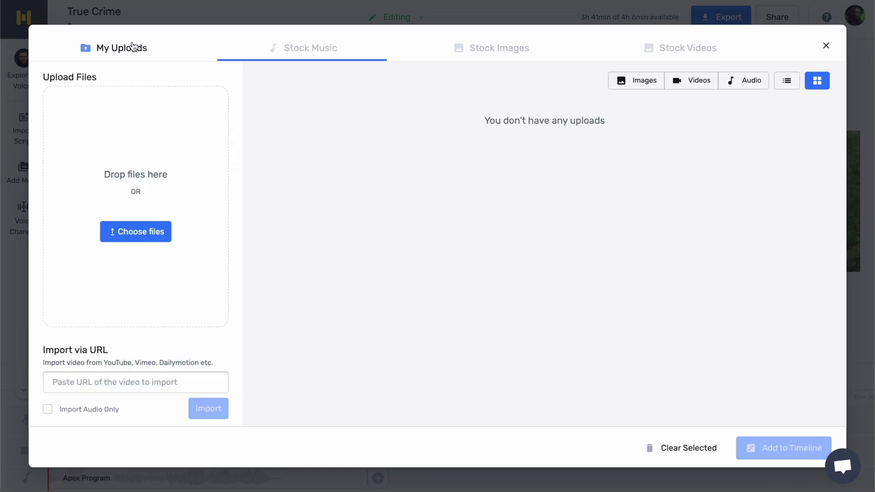
pyautogui.click(292, 59)
pyautogui.click(460, 58)
pyautogui.click(675, 50)
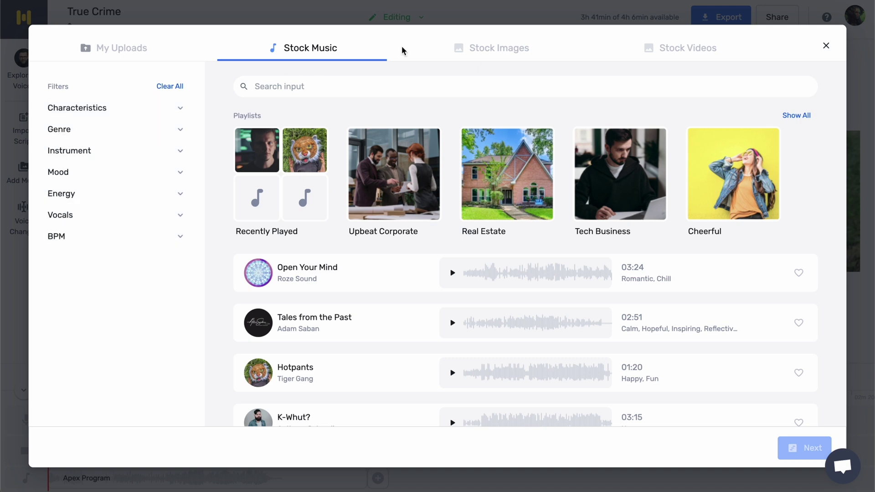
pyautogui.click(440, 53)
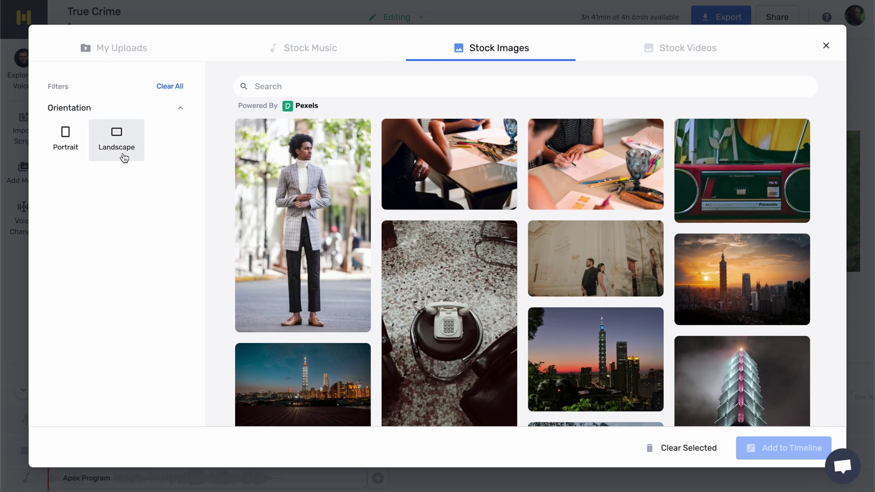
pyautogui.click(418, 82)
pyautogui.write('apples')
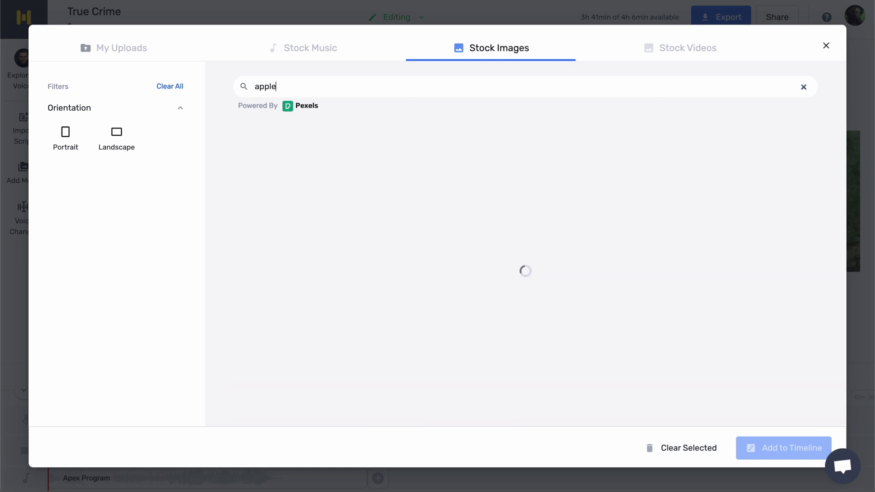
pyautogui.click(72, 135)
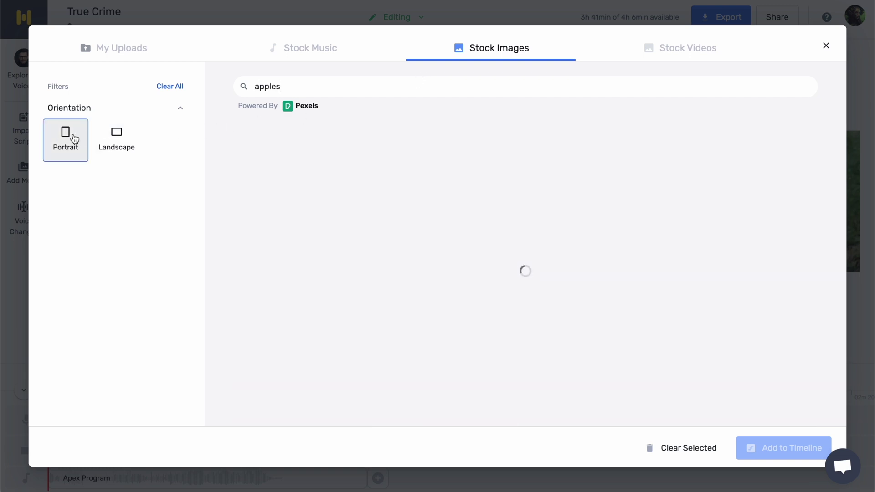
pyautogui.click(303, 195)
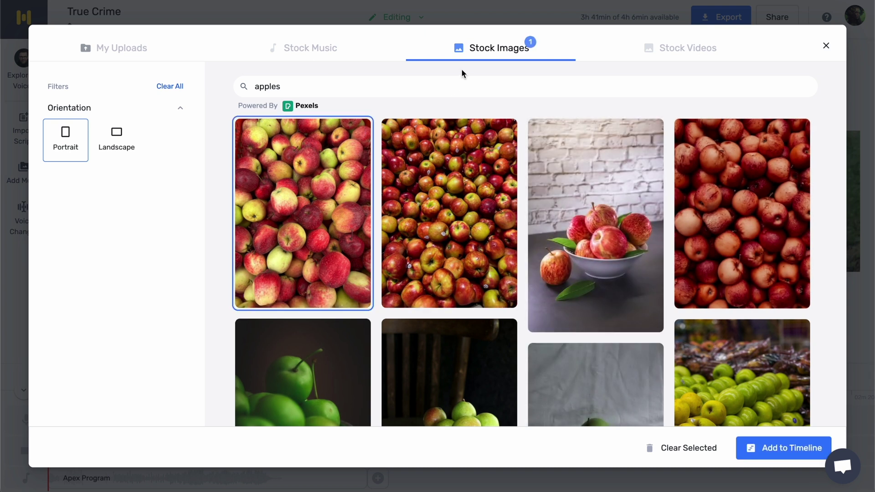
pyautogui.click(825, 46)
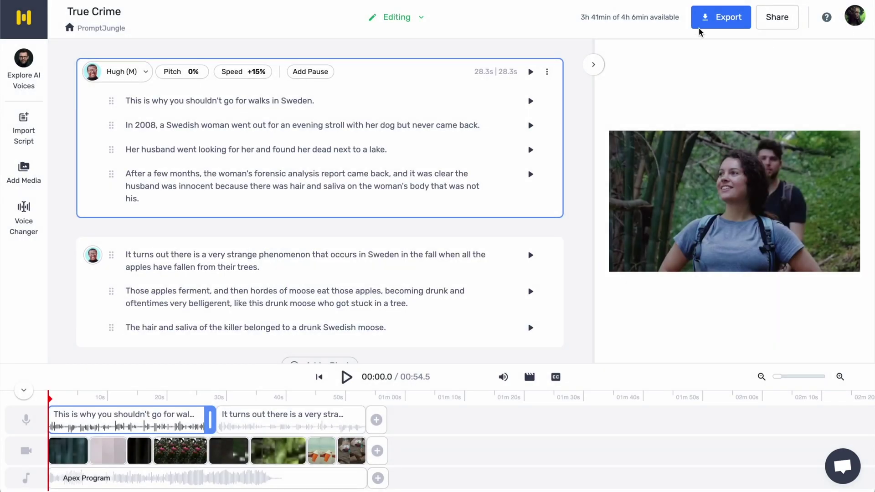
# - Compare the Voice Only, Voice + Music and Script export formats, then pick Video
pyautogui.click(717, 20)
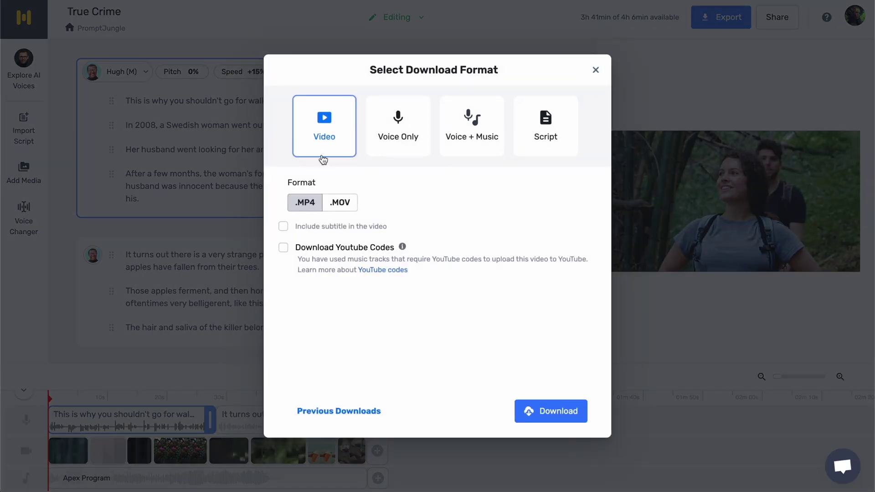
pyautogui.click(398, 150)
pyautogui.click(467, 143)
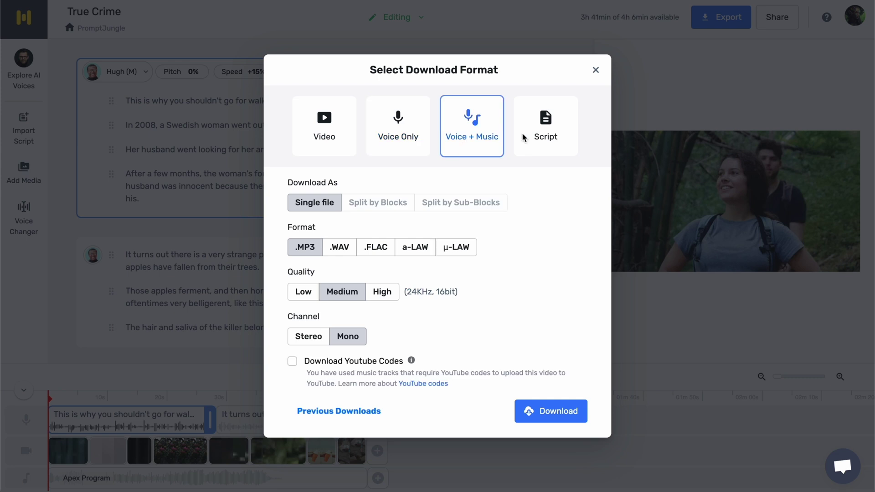
pyautogui.click(545, 144)
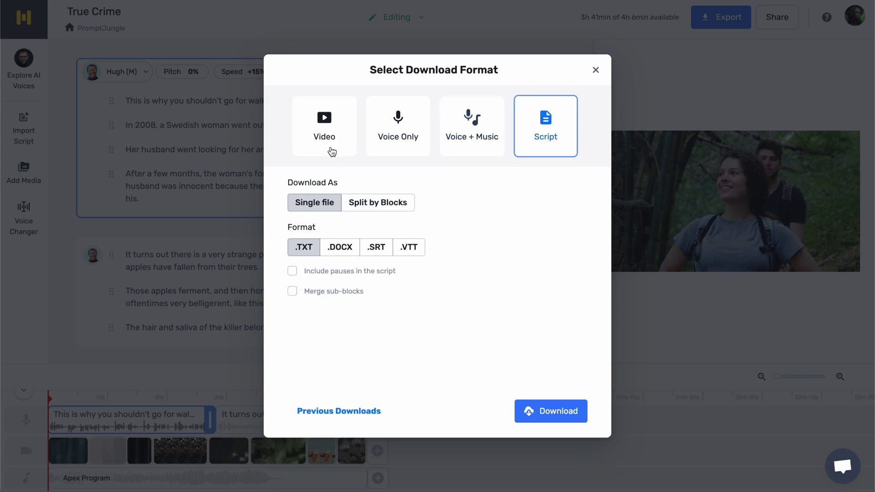
pyautogui.click(332, 151)
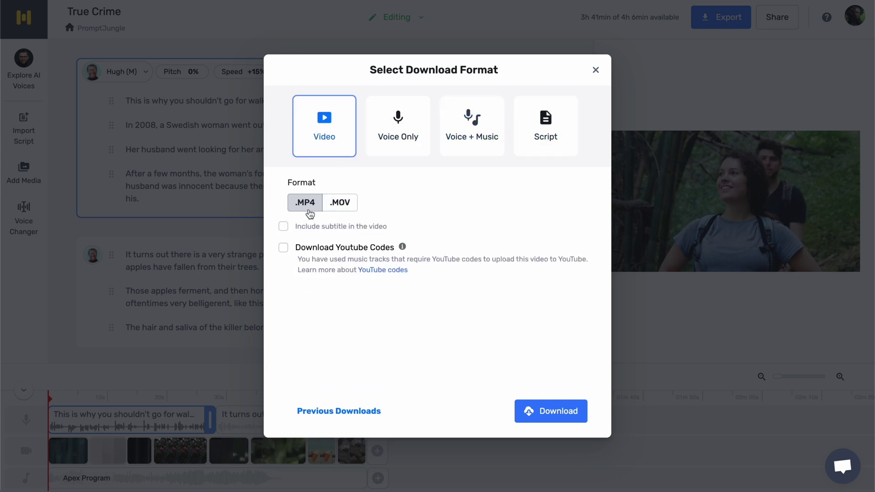